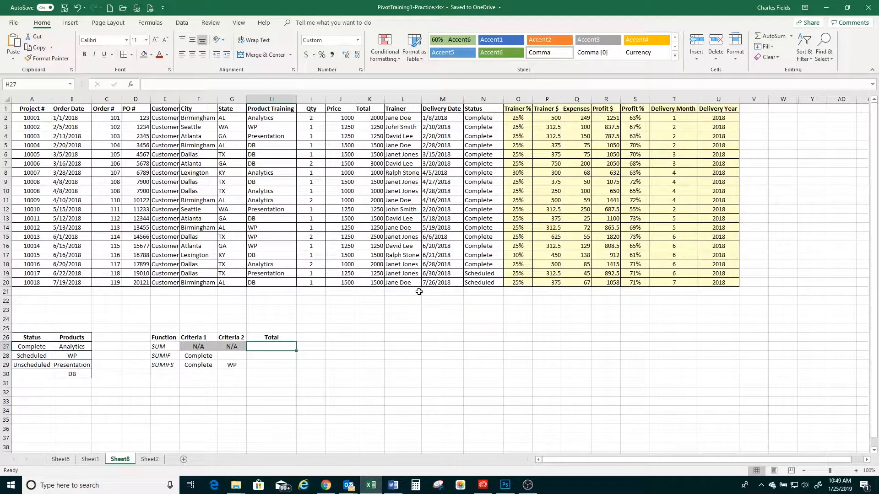
pyautogui.moveTo(547, 273); pyautogui.dragTo(555, 282)
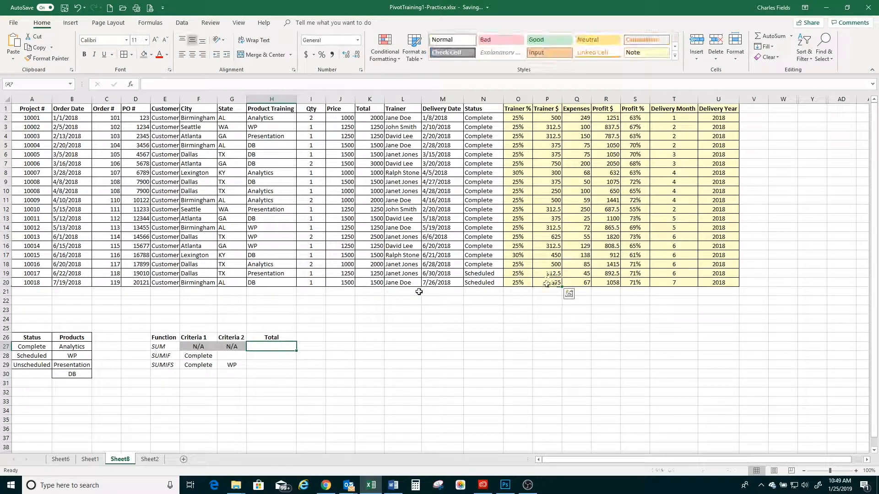
pyautogui.hotkey('ctrl', 'z')
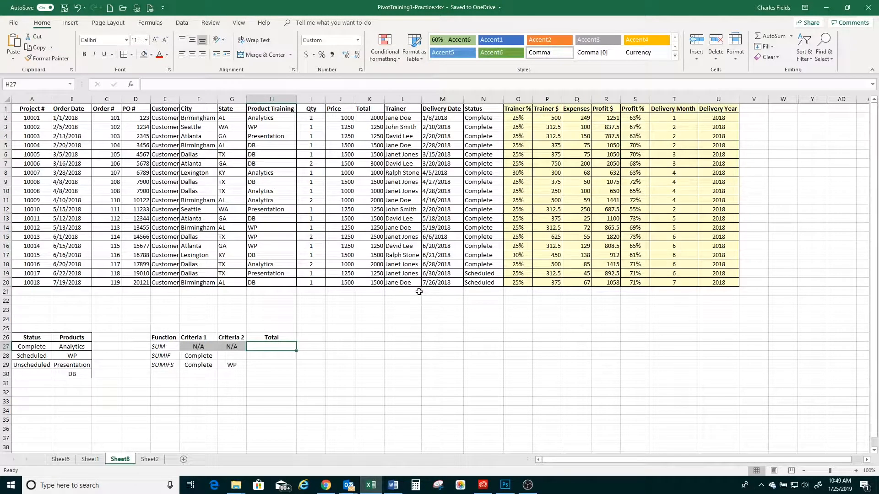
pyautogui.hotkey('ctrl', 'y')
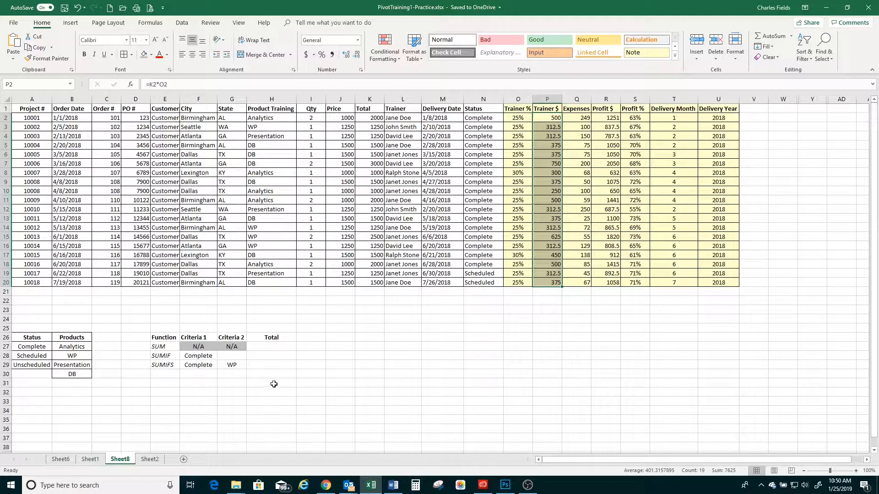
pyautogui.click(264, 346)
pyautogui.moveTo(265, 347); pyautogui.dragTo(262, 365)
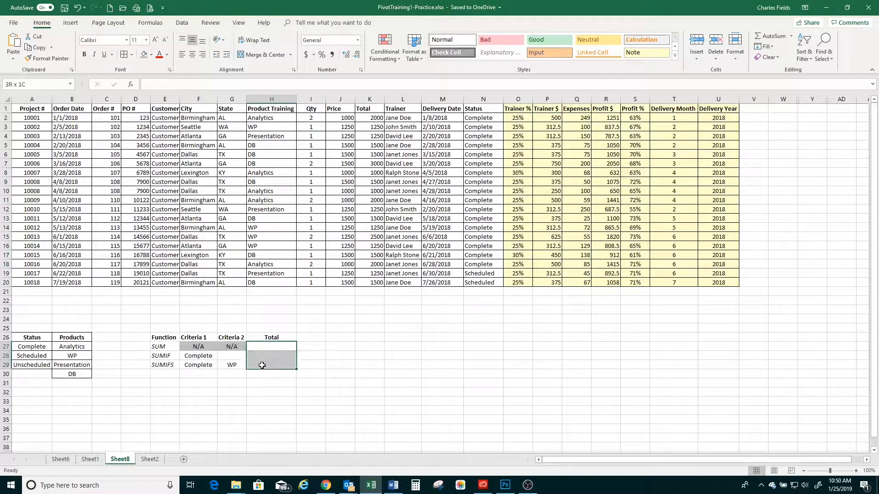
pyautogui.moveTo(161, 337); pyautogui.dragTo(255, 364)
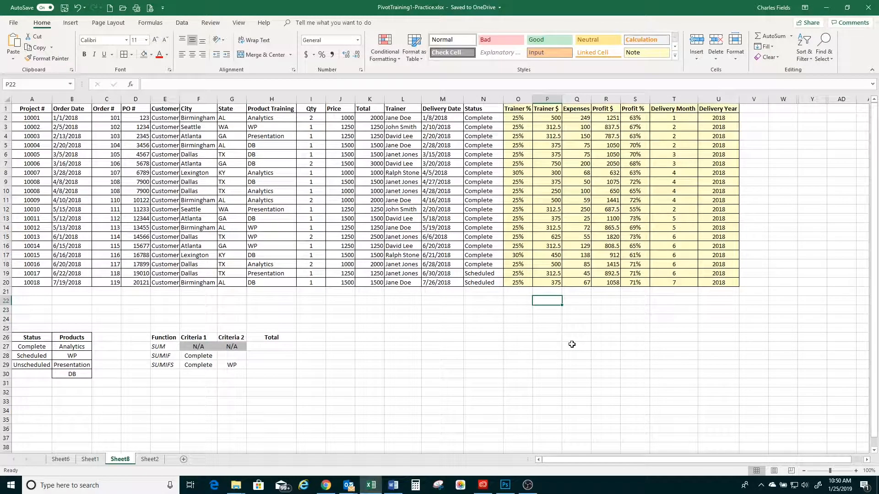
# - Add cells P2, P3, P4 and P5 one by one inside a SUM formula in P22, and undo the entry
pyautogui.write('=sum')
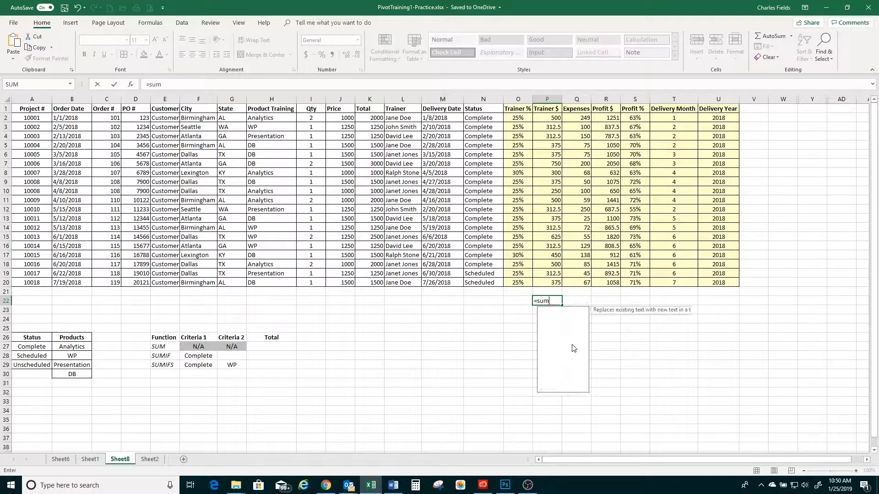
pyautogui.write('(')
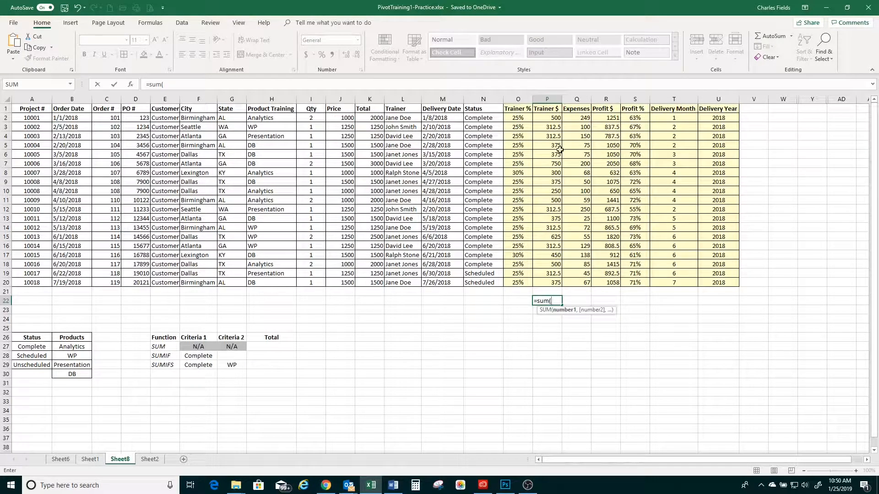
pyautogui.click(547, 118)
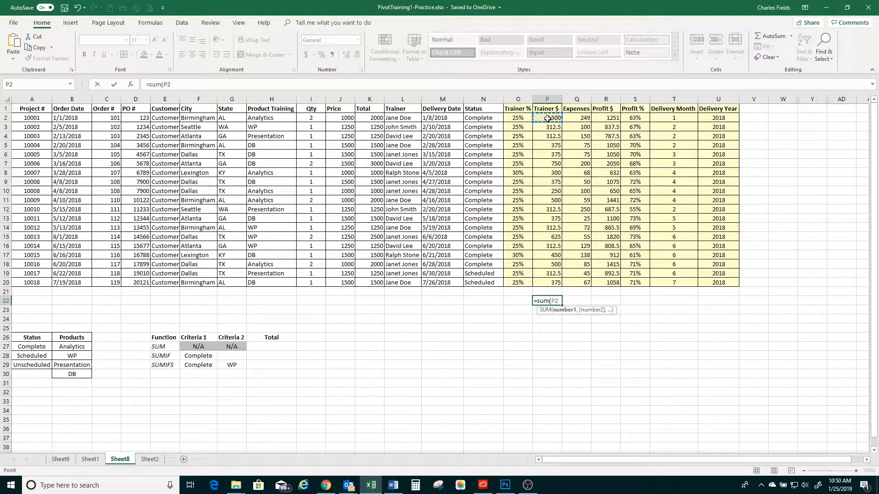
pyautogui.write('+')
pyautogui.click(547, 127)
pyautogui.write('+')
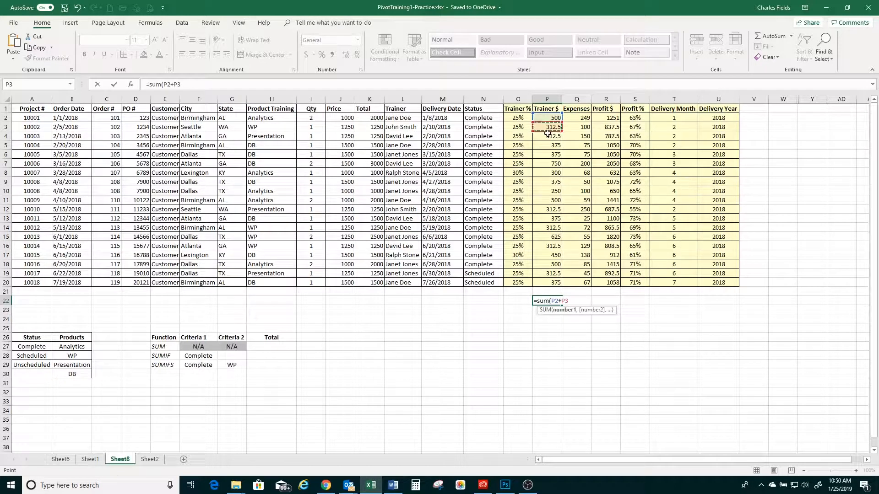
pyautogui.click(548, 136)
pyautogui.write('+')
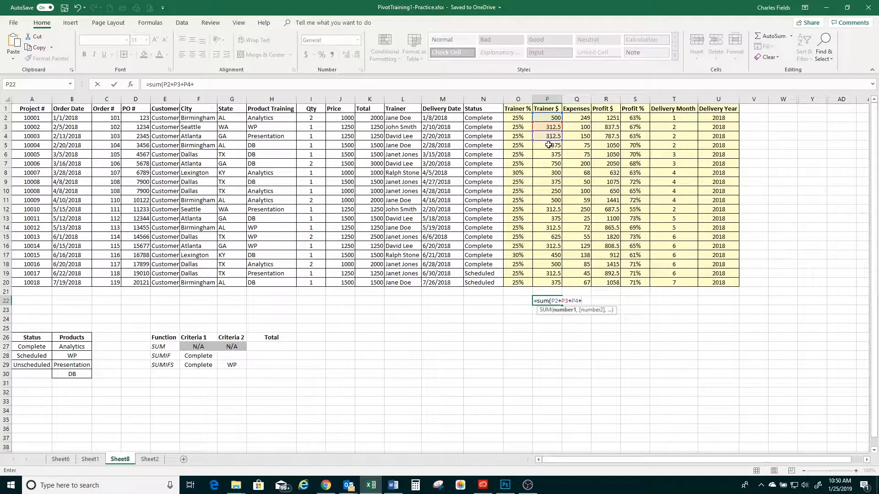
pyautogui.click(548, 145)
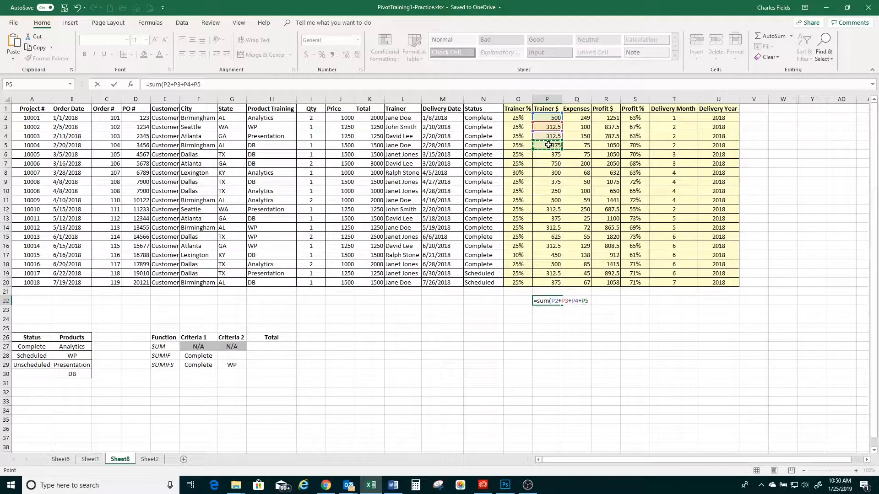
pyautogui.press('Return')
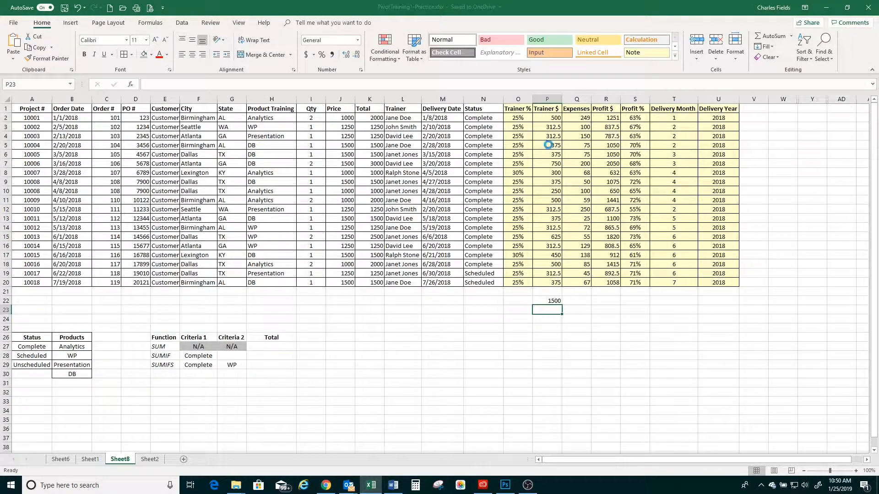
pyautogui.hotkey('ctrl', 'z')
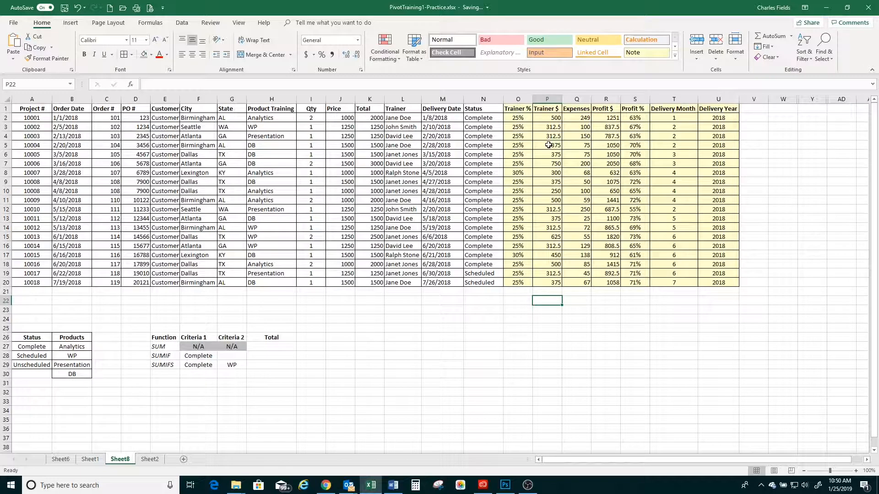
# - Total the Trainer $ range P2:P20 with a SUM formula in P22, and clear the cell
pyautogui.write('=')
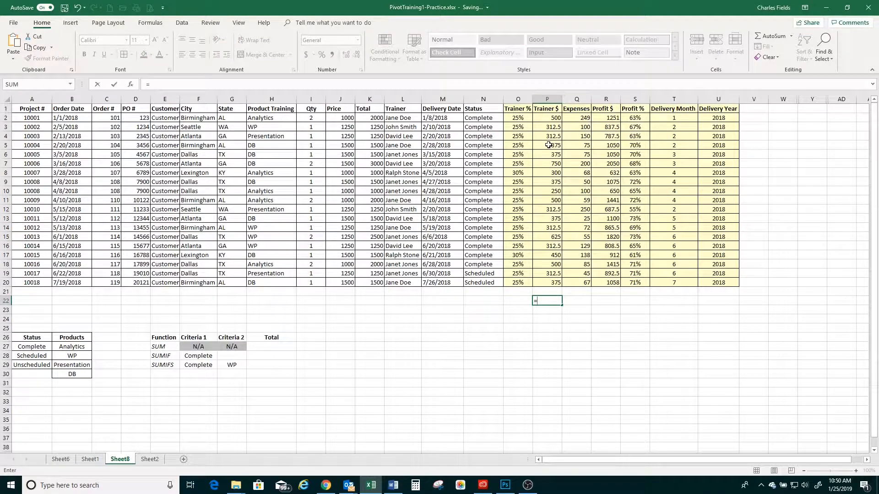
pyautogui.write('sum(')
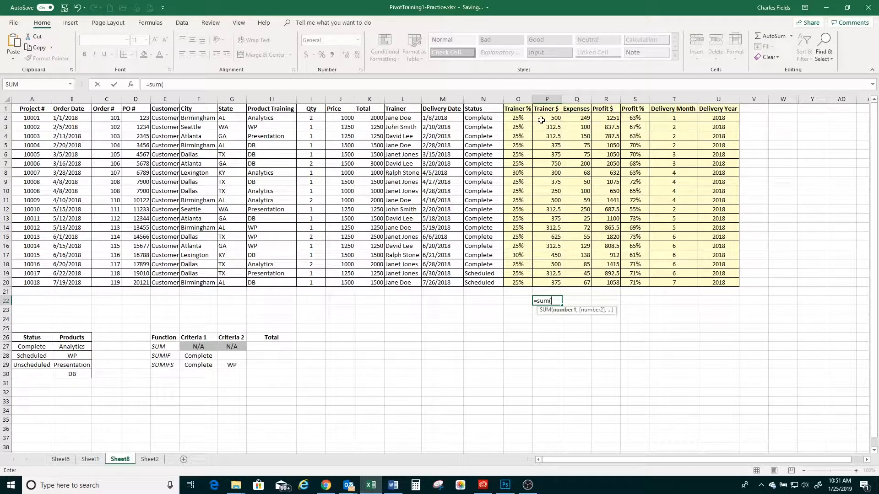
pyautogui.moveTo(544, 119); pyautogui.dragTo(550, 278)
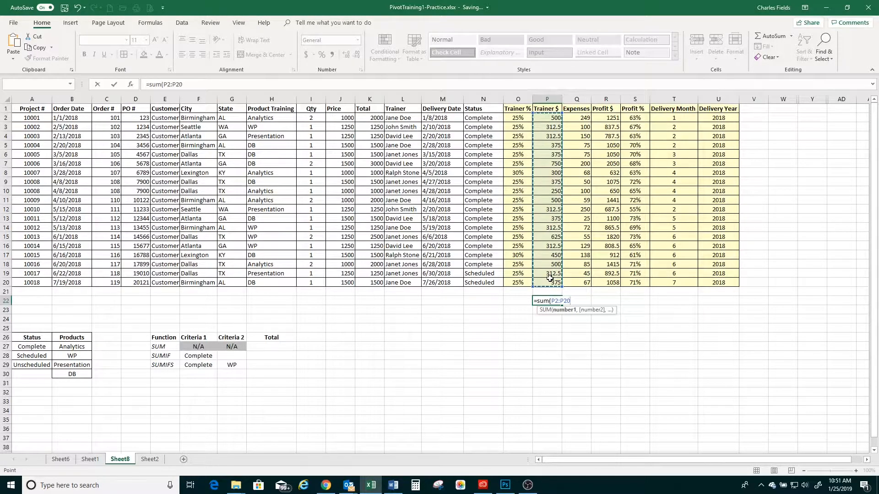
pyautogui.press('Return')
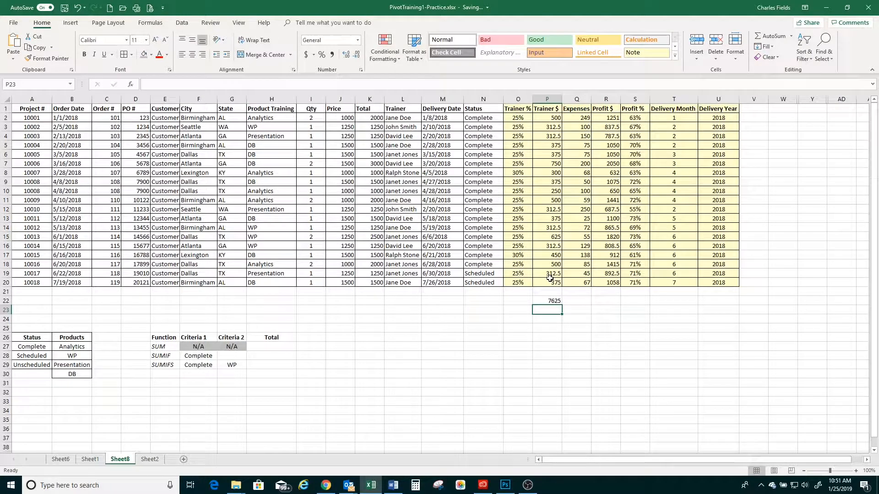
pyautogui.press('Up')
pyautogui.press('Delete')
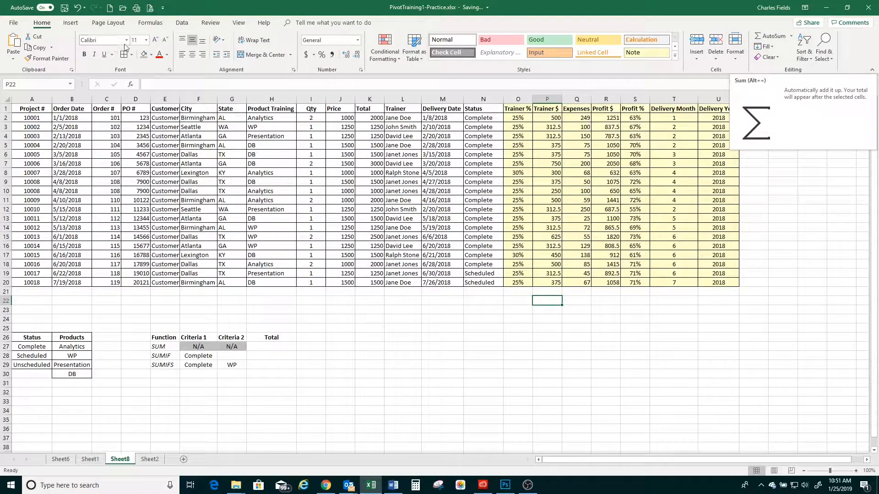
# - Use AutoSum in P22 with its range shortened to P2:P20, and delete the resulting formula
pyautogui.click(771, 36)
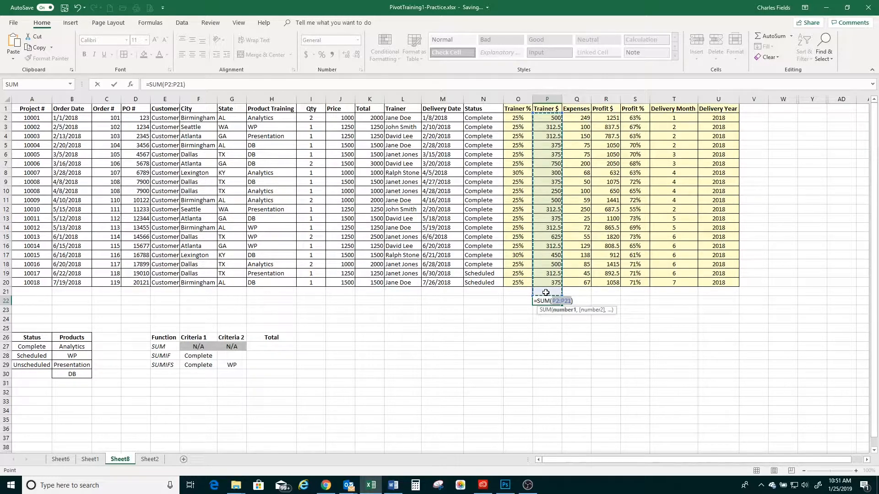
pyautogui.hotkey('shift', 'Up')
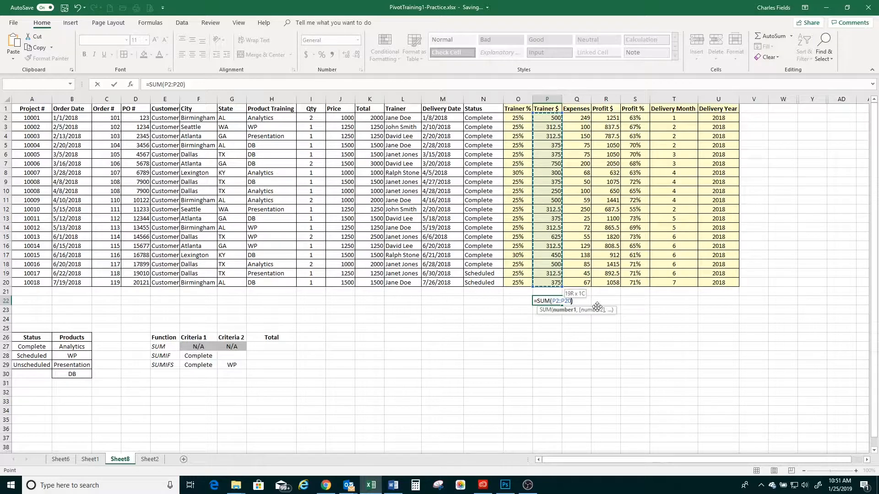
pyautogui.press('Return')
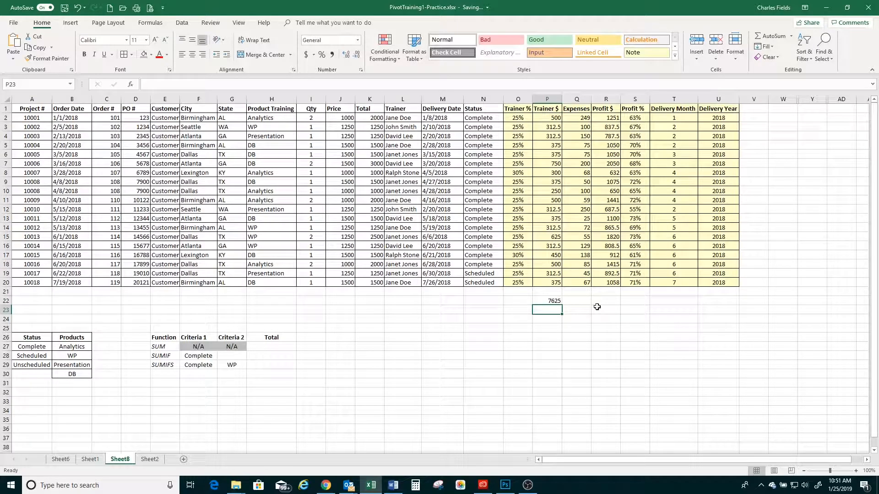
pyautogui.press('Up')
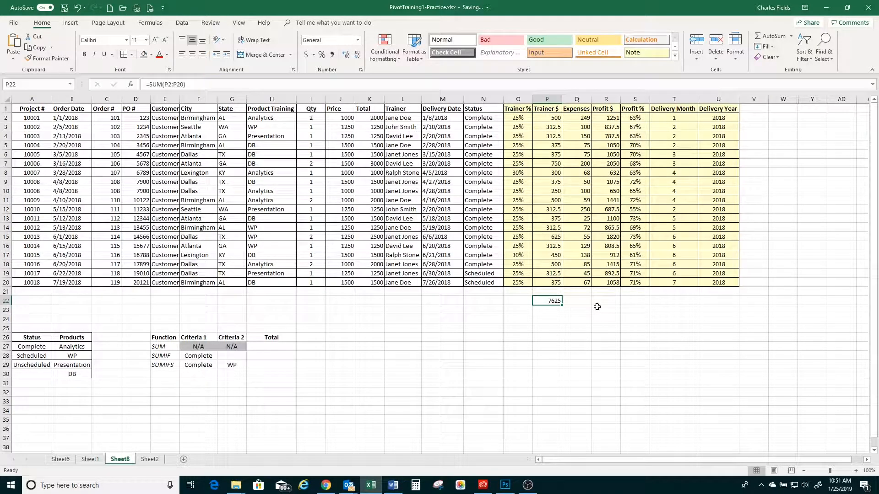
pyautogui.press('Delete')
# - Insert the AutoSum of P2:P20 in P22 once more, leaving out blank cell P21, and clear it
pyautogui.hotkey('alt', '=')
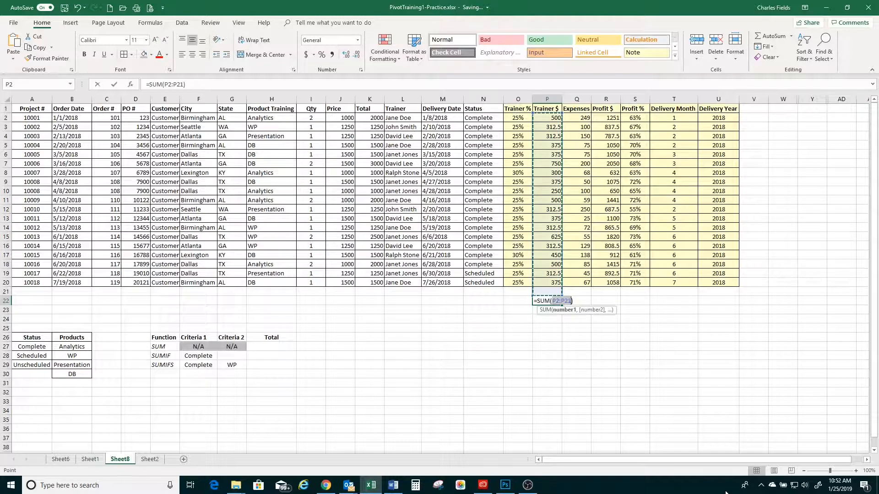
pyautogui.hotkey('shift', 'Up')
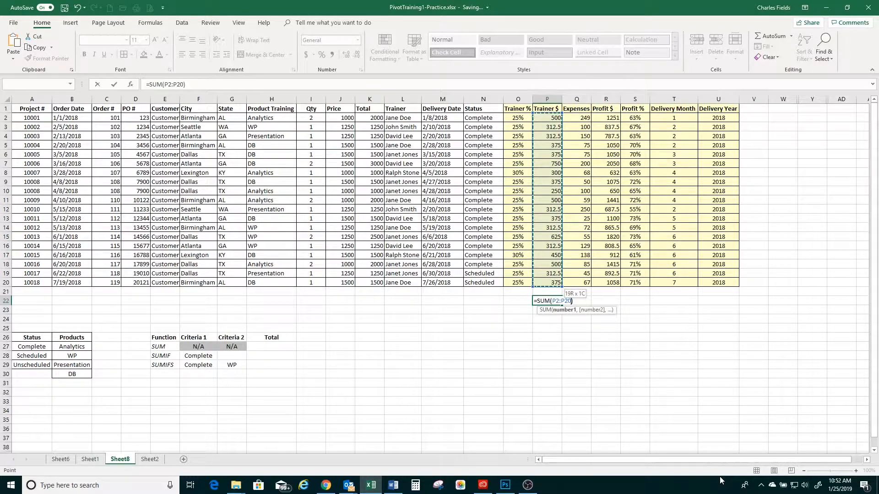
pyautogui.press('Return')
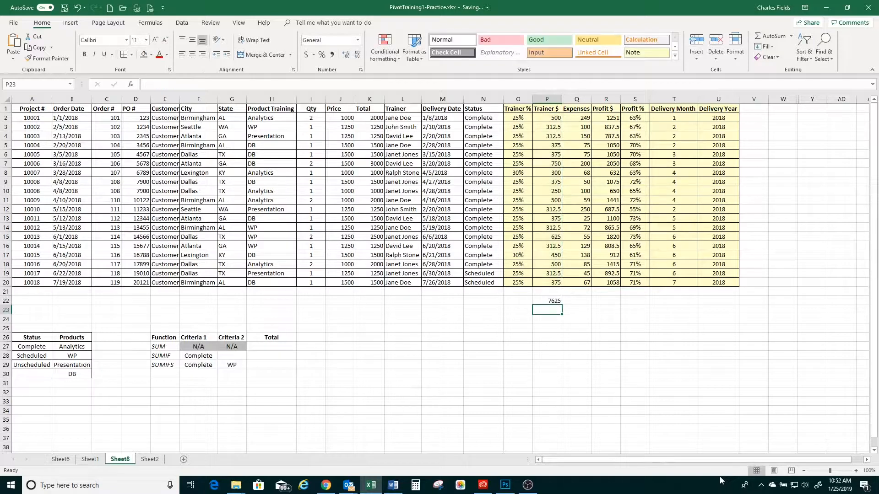
pyautogui.press('Up')
pyautogui.press('Delete')
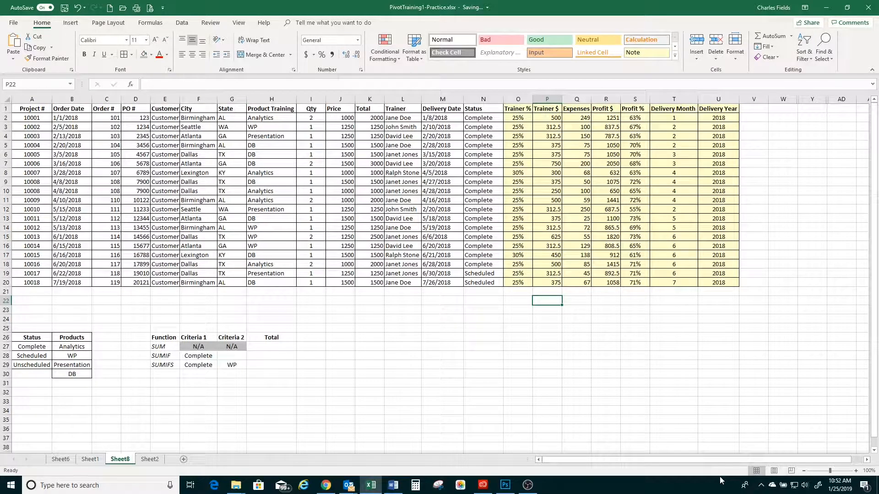
# - Enter =SUM(P2:P20) in the SUM row's Total cell H27 to total the Trainer $ column
pyautogui.click(261, 347)
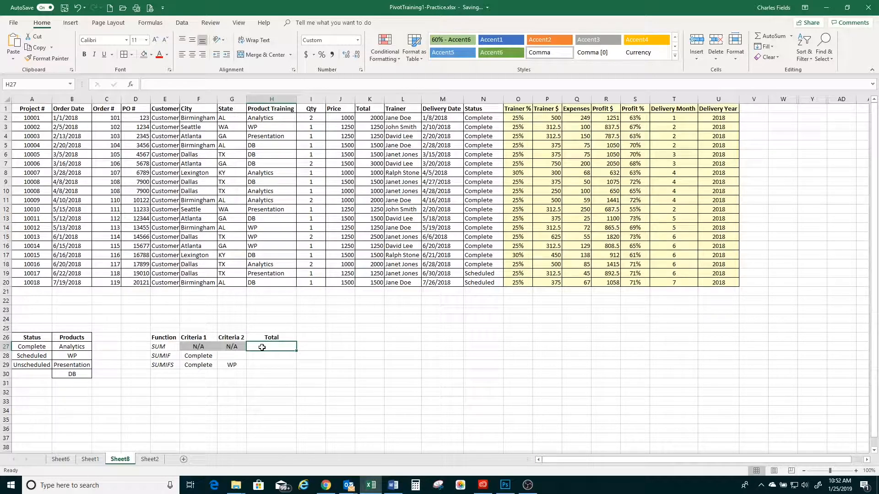
pyautogui.write('=')
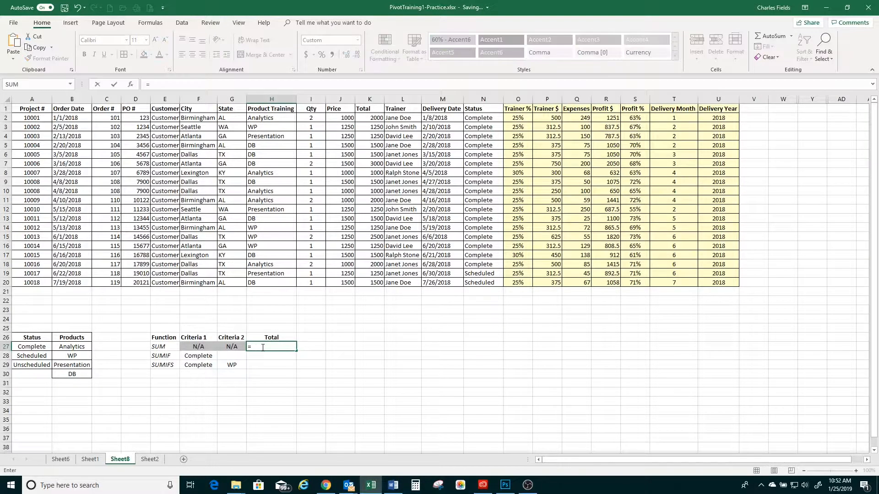
pyautogui.write('sum(')
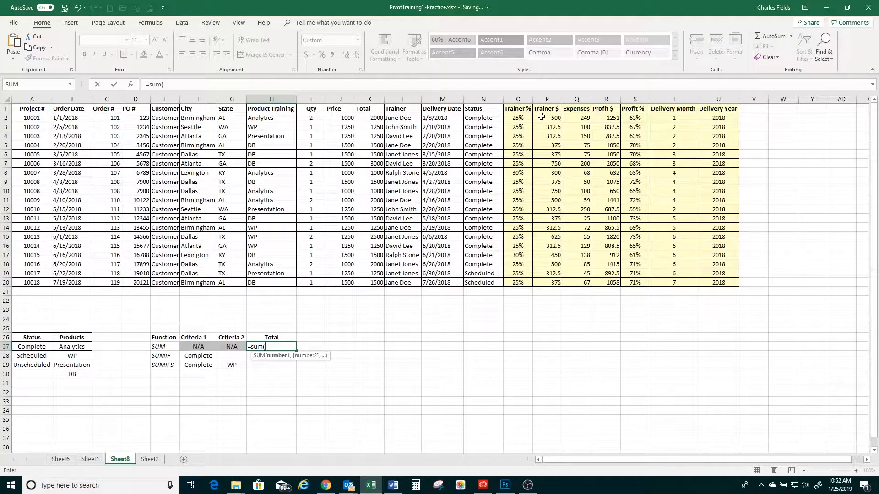
pyautogui.moveTo(541, 116); pyautogui.dragTo(553, 281)
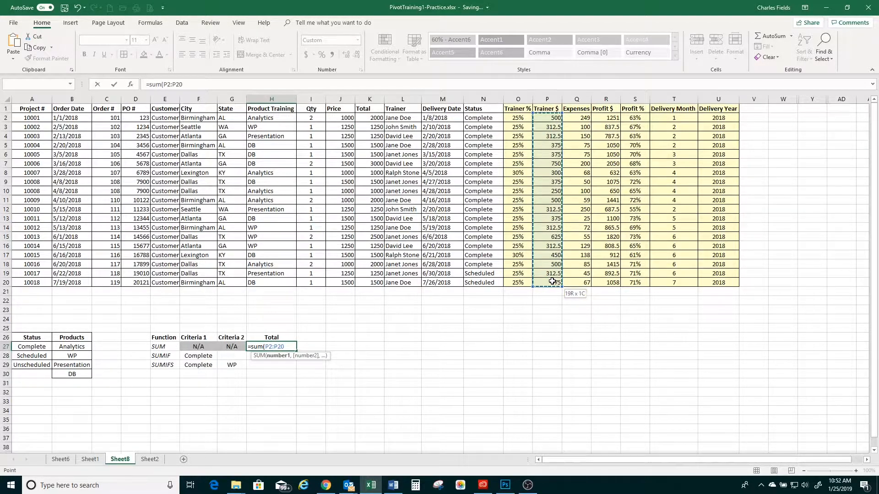
pyautogui.write(')')
pyautogui.press('Return')
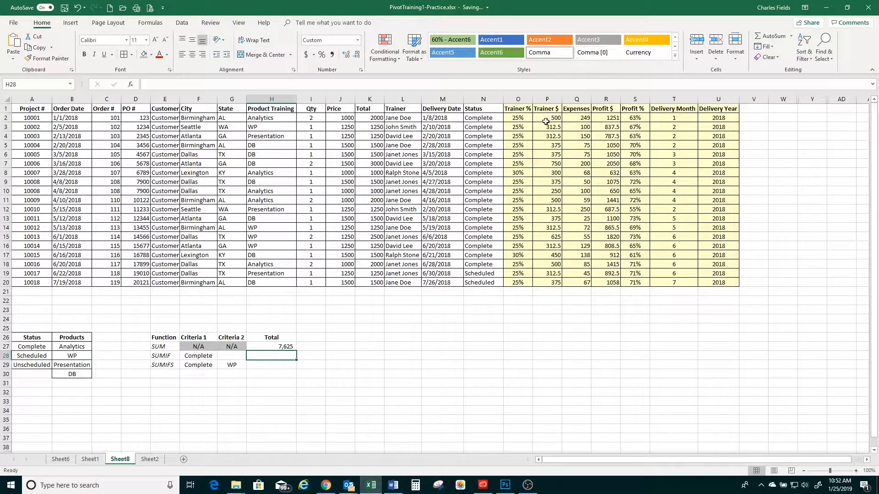
# - Check the sum of Trainer $ cells P2:P20, and start a SUMIF formula in H28 with Status cells N2:N20 as the range
pyautogui.moveTo(549, 119); pyautogui.dragTo(553, 282)
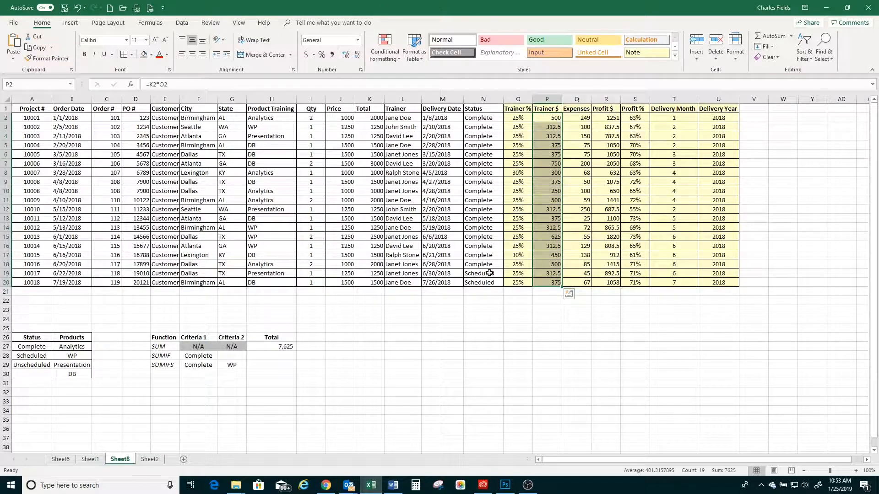
pyautogui.click(264, 359)
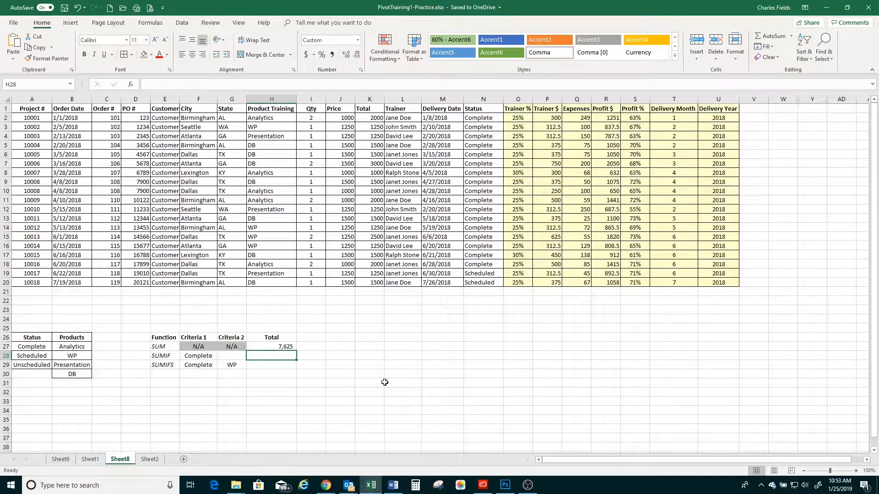
pyautogui.write('=sumif')
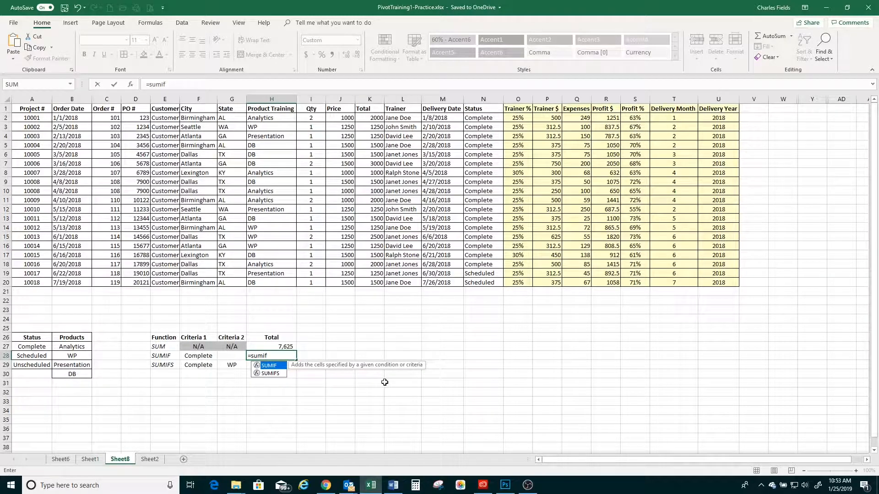
pyautogui.write('(')
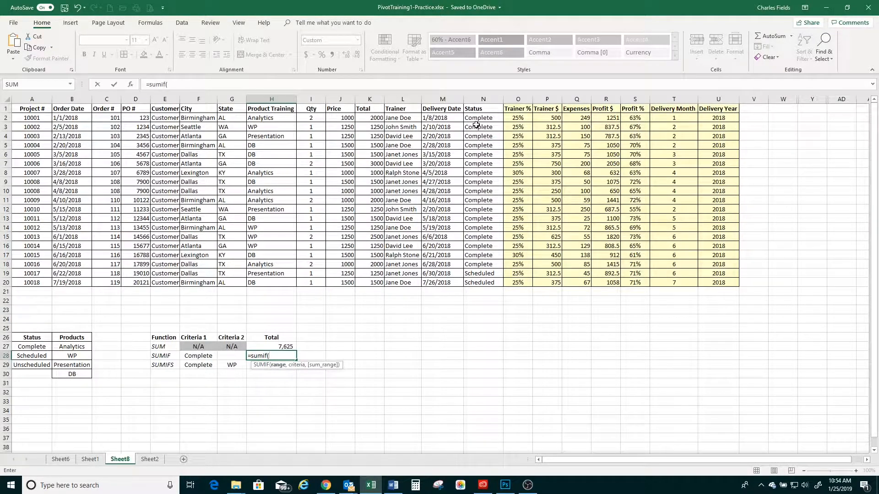
pyautogui.moveTo(476, 118); pyautogui.dragTo(480, 282)
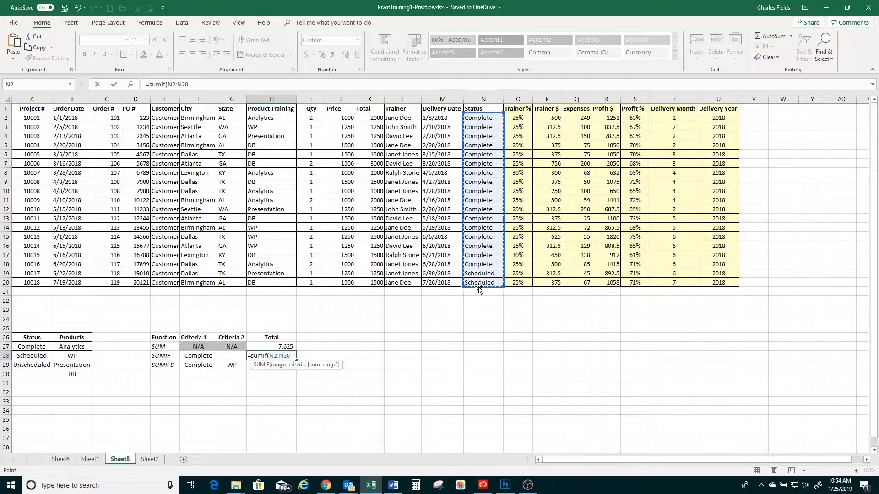
# - Add cell F28 (Complete) as the criteria of the SUMIF formula, deleting the first reference and entering it again
pyautogui.write(',')
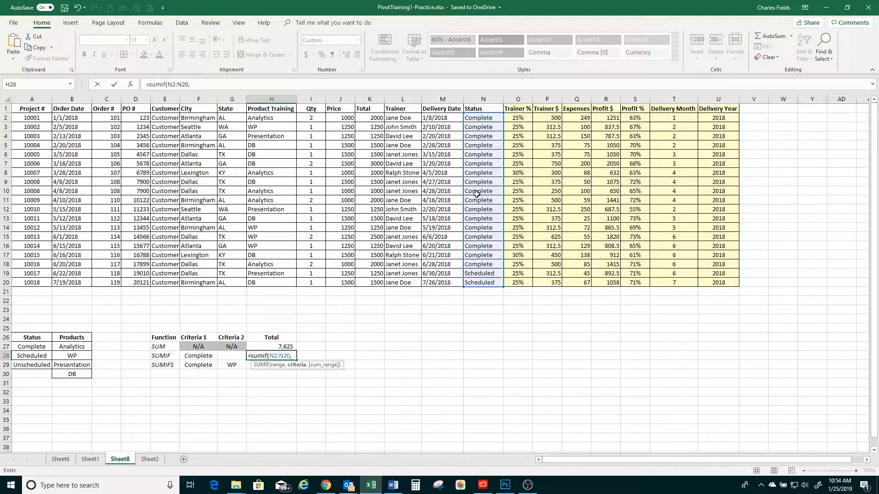
pyautogui.click(192, 357)
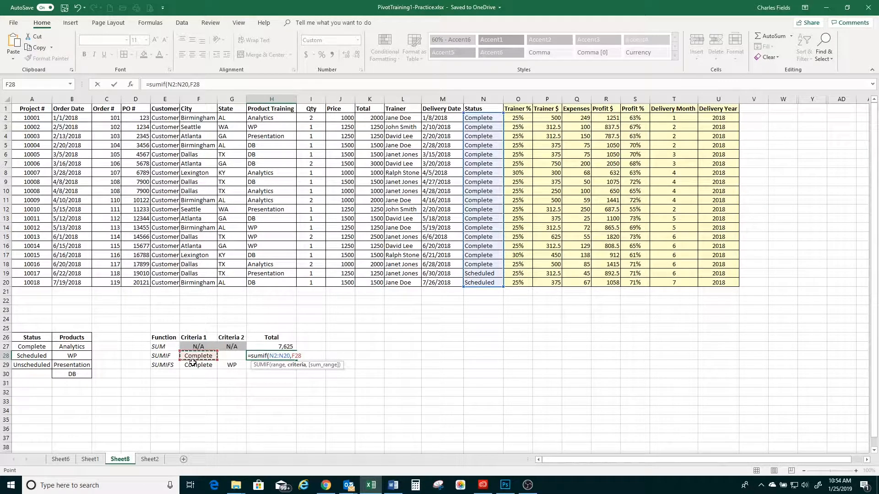
pyautogui.press('BackSpace')
pyautogui.press('BackSpace')
pyautogui.press('BackSpace')
pyautogui.press('BackSpace')
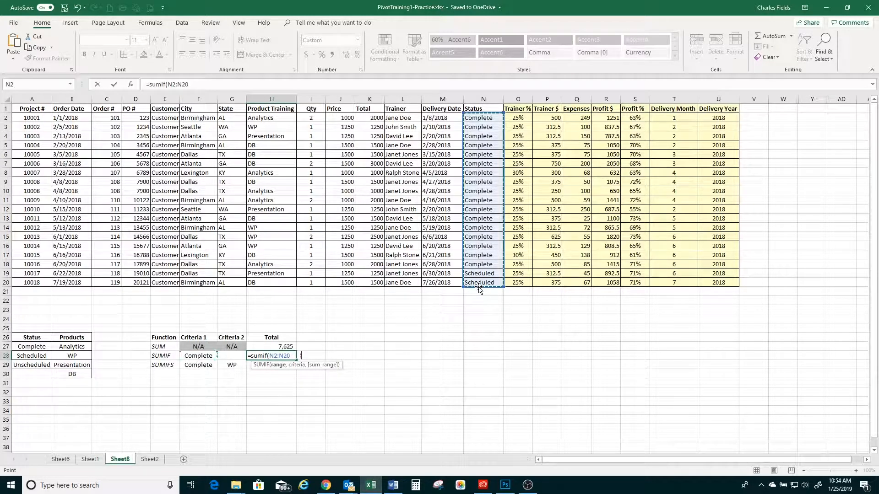
pyautogui.write(',')
pyautogui.click(198, 356)
pyautogui.write(',')
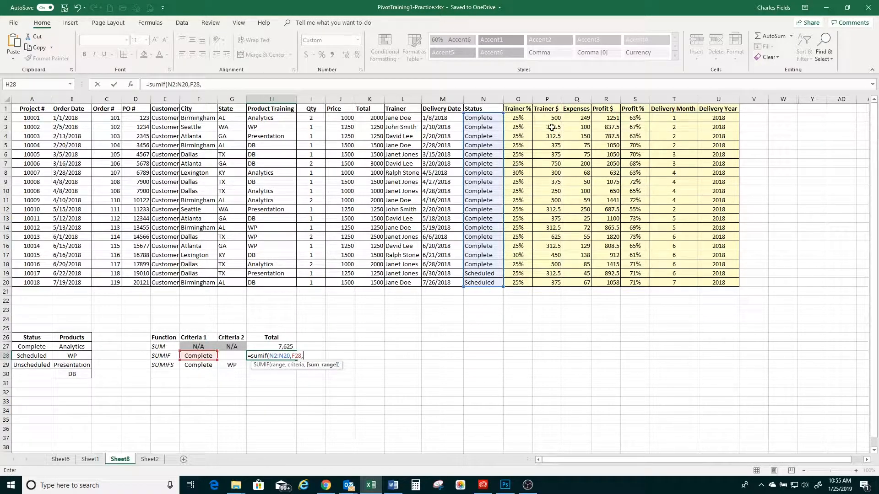
# - Finish the SUMIF formula in H28 with sum range P2:P20, and check it by selecting the Complete rows' Trainer $ cells P2:P18
pyautogui.moveTo(548, 117); pyautogui.dragTo(551, 285)
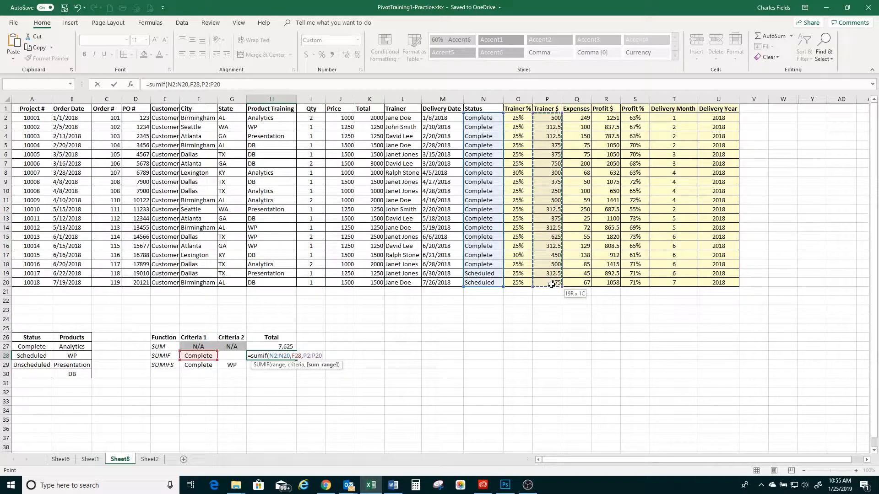
pyautogui.click(246, 84)
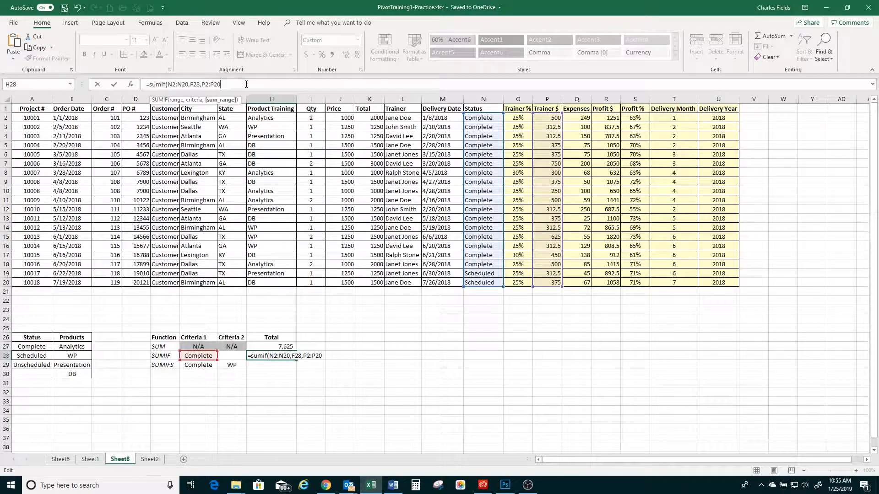
pyautogui.write(')')
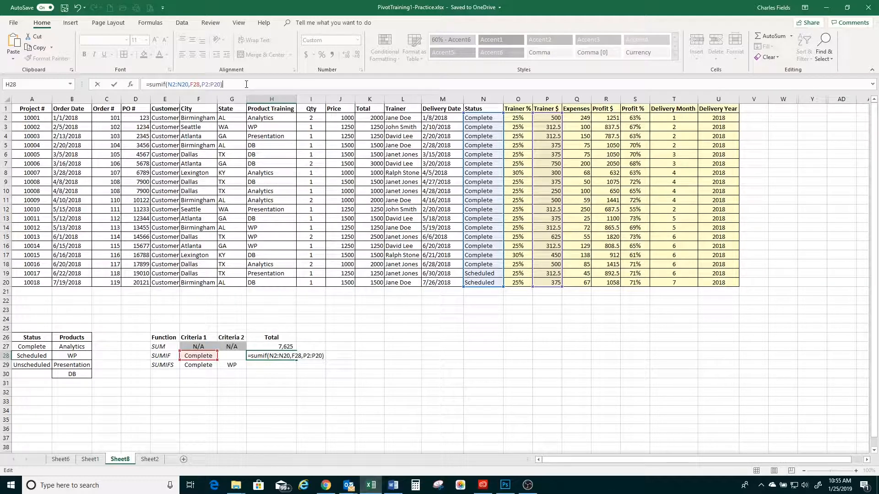
pyautogui.hotkey('ctrl', 'Return')
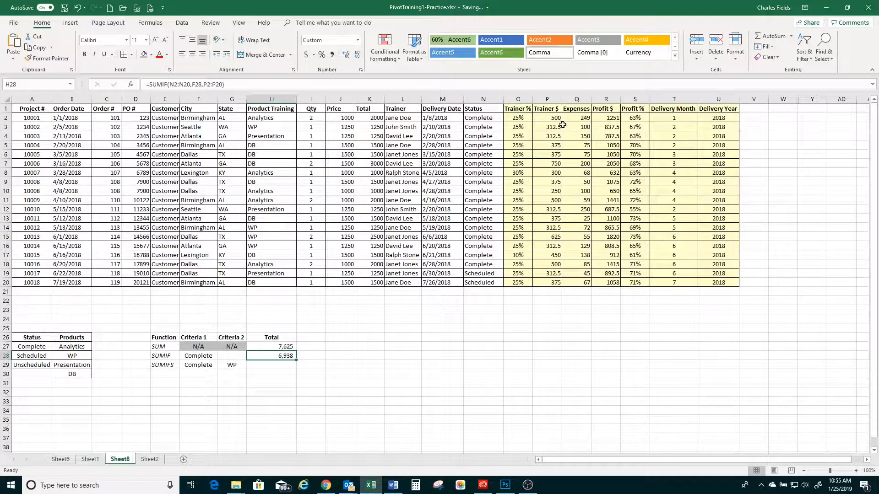
pyautogui.moveTo(550, 118); pyautogui.dragTo(546, 262)
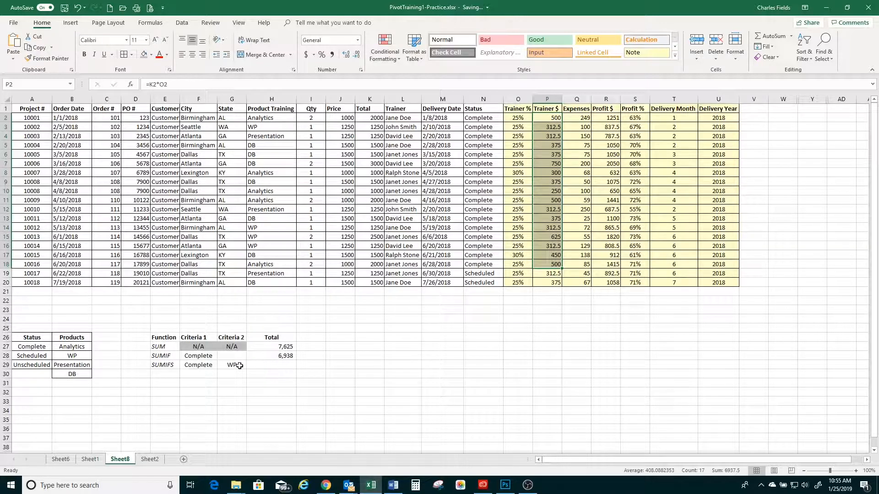
# - Start a SUMIFS formula in H29, the SUMIFS row's Total cell, with Trainer $ cells P2:P20 as the sum range
pyautogui.click(271, 364)
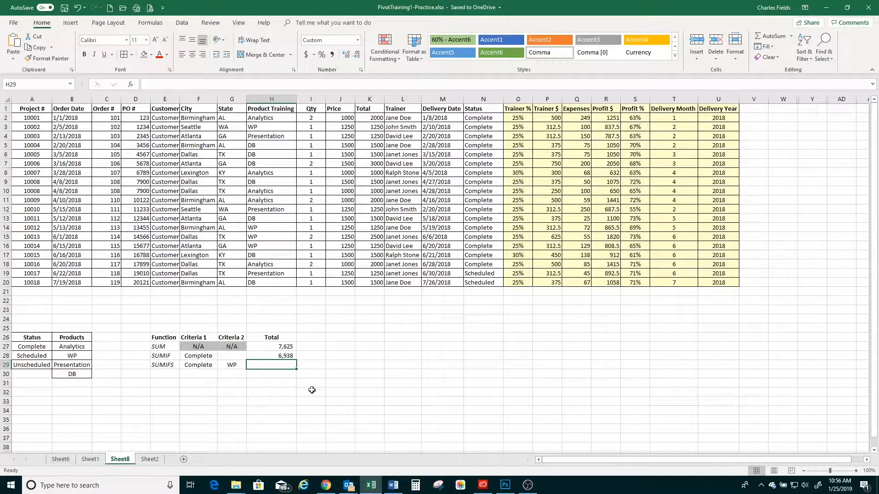
pyautogui.write('=')
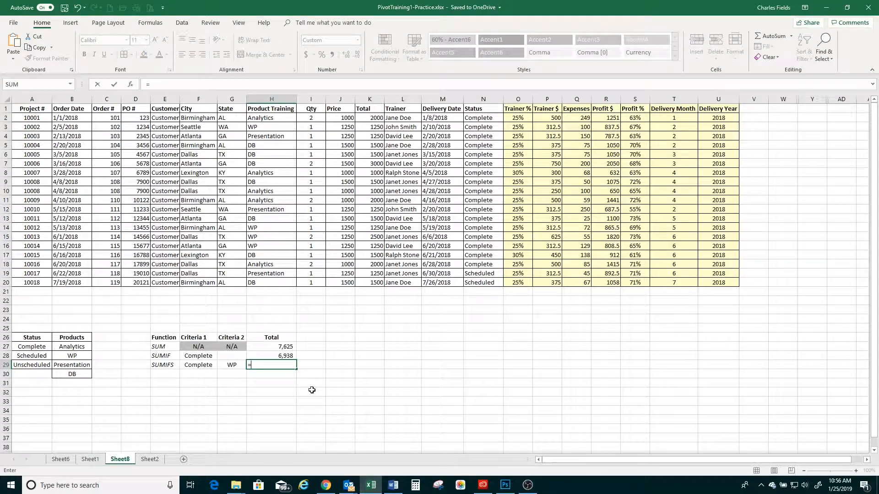
pyautogui.write('sumifs')
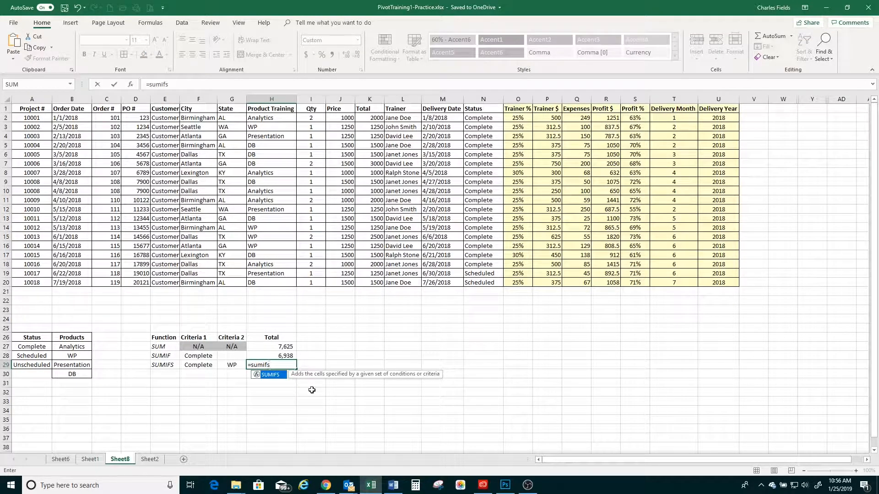
pyautogui.write('(')
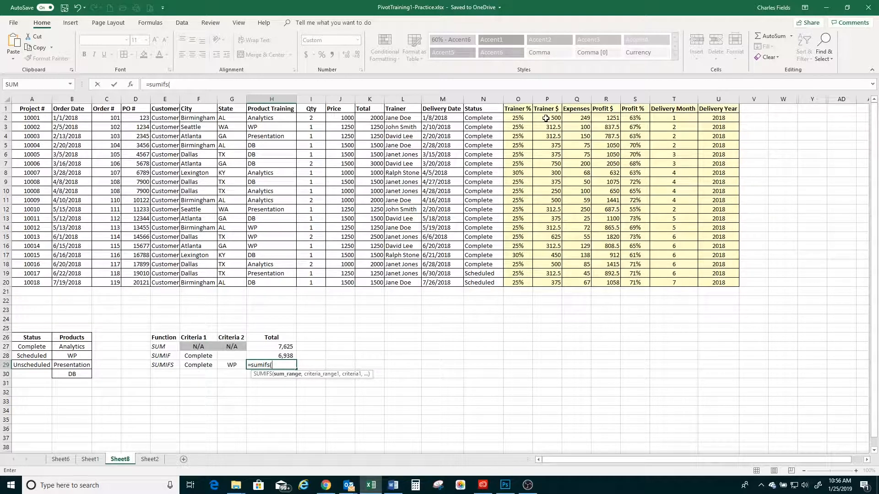
pyautogui.moveTo(546, 118); pyautogui.dragTo(556, 279)
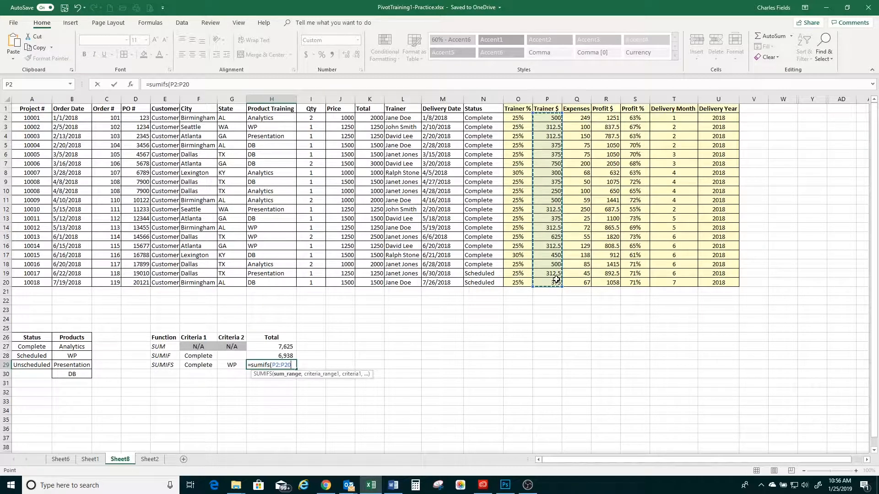
pyautogui.write(',')
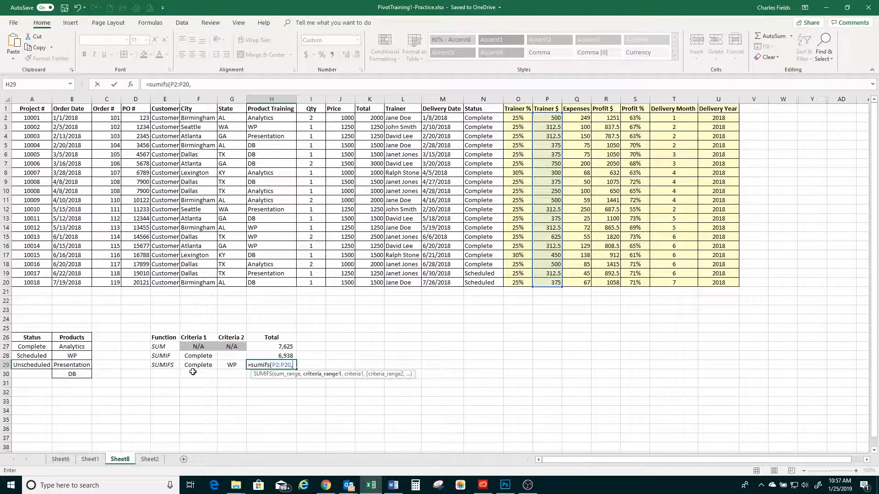
# - Add Status cells N2:N20 as the first criteria range of the SUMIFS formula, with F29 (Complete) as its criterion
pyautogui.moveTo(476, 118); pyautogui.dragTo(479, 280)
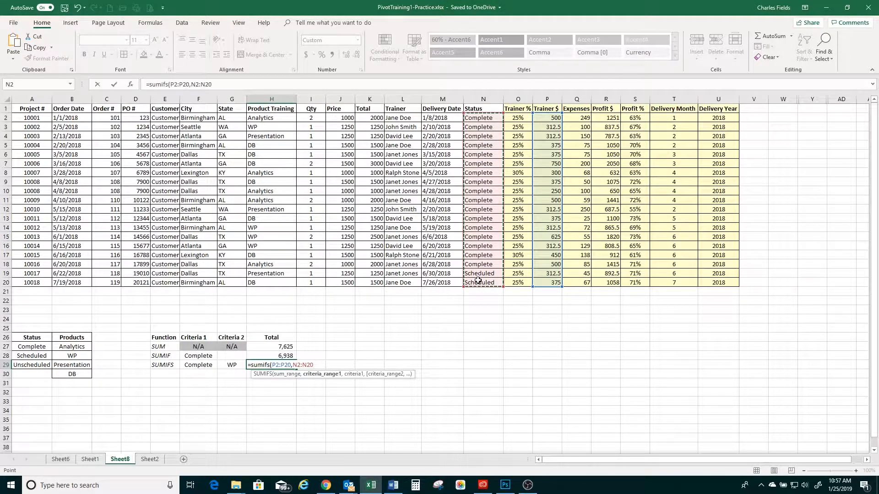
pyautogui.write(',')
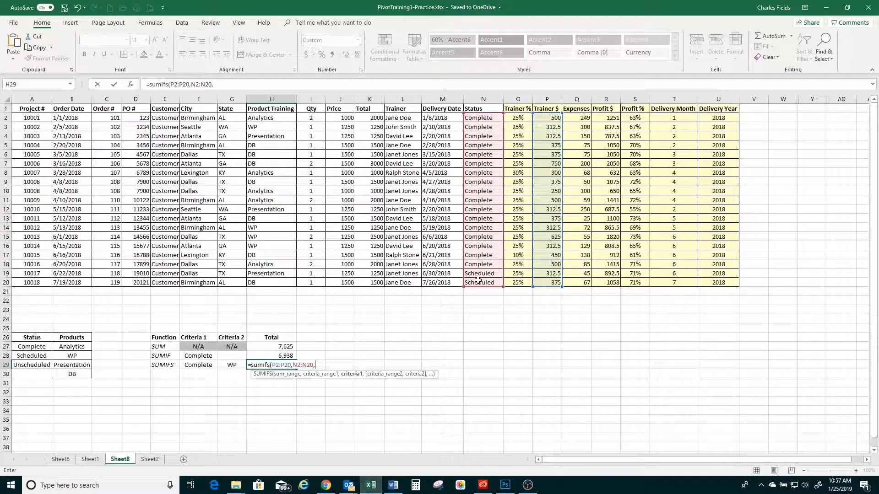
pyautogui.click(195, 365)
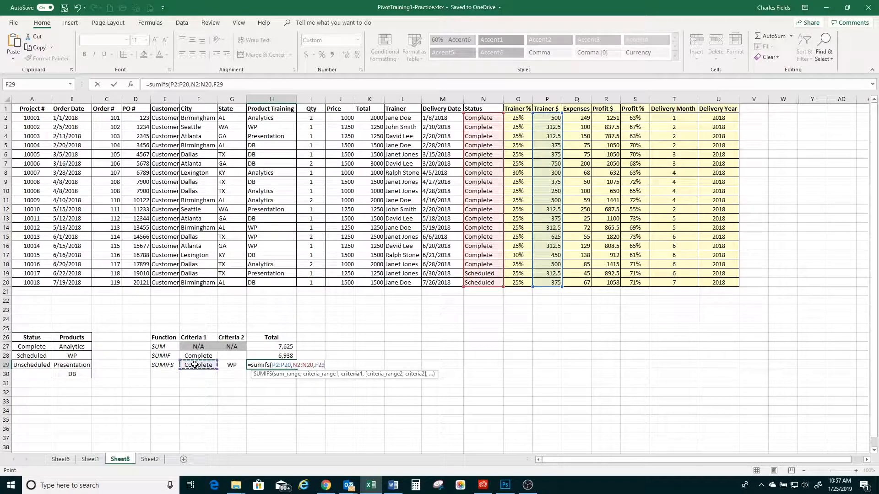
pyautogui.write(',')
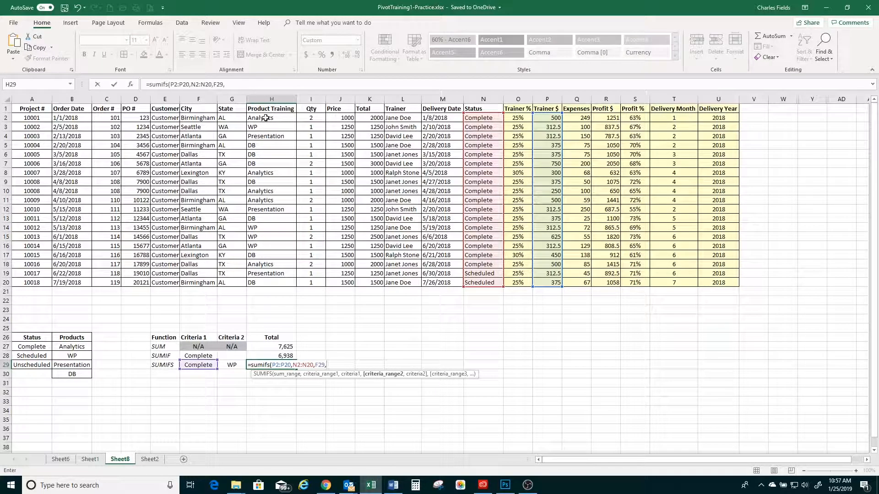
# - Add Product Training cells H2:H20 with criterion G29 (WP) as the second condition, and enter the completed SUMIFS formula
pyautogui.moveTo(266, 118); pyautogui.dragTo(274, 280)
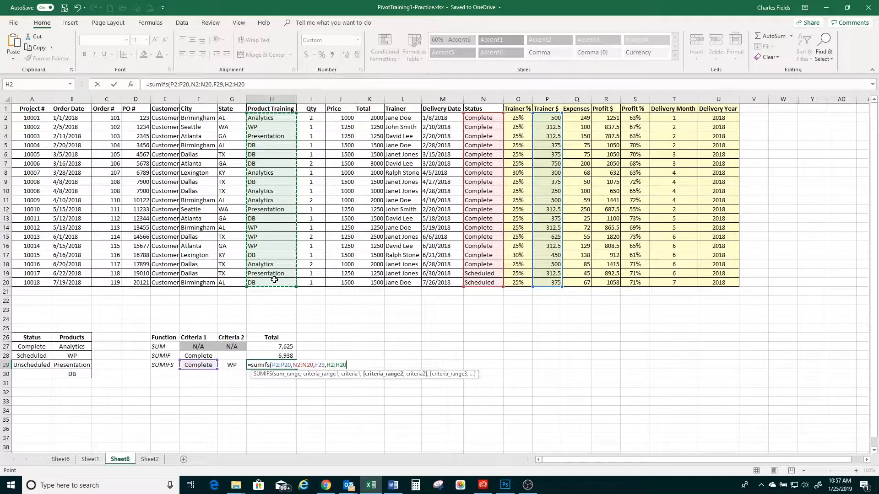
pyautogui.write(',')
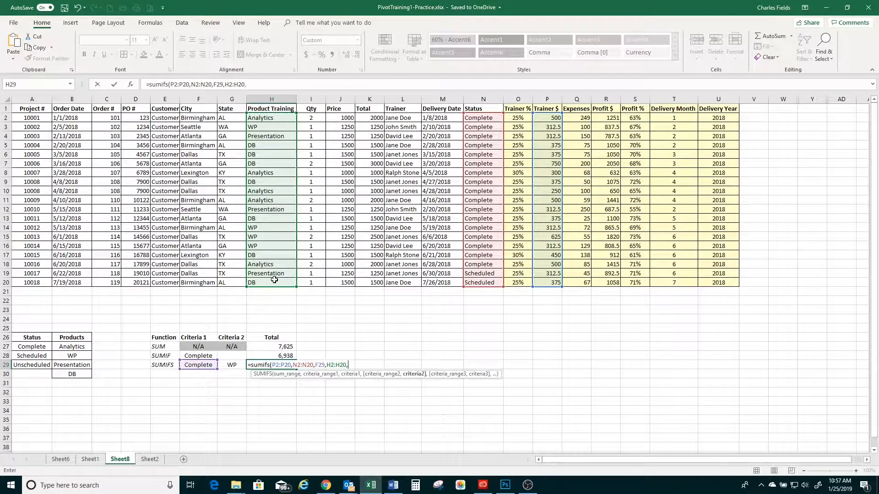
pyautogui.click(226, 366)
pyautogui.click(273, 86)
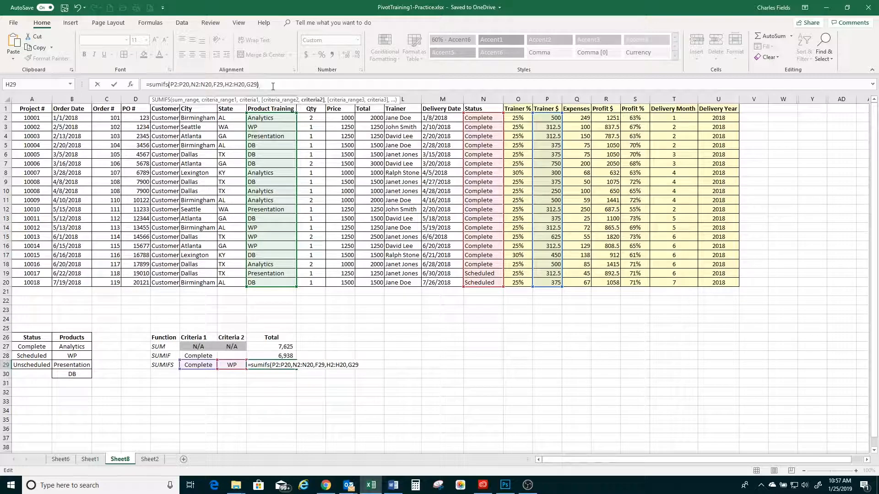
pyautogui.write(')')
pyautogui.press('Return')
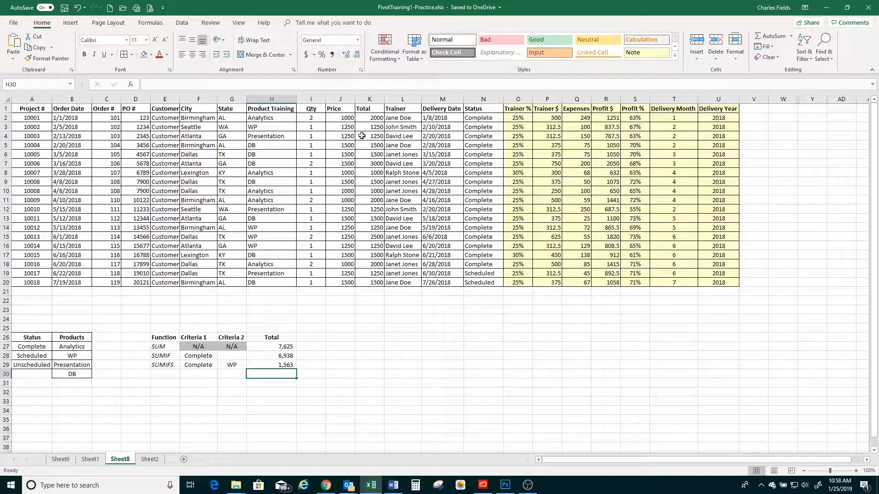
# - Select the Trainer $ cells of the completed WP rows, P3 and P14:P16, to check their sum against the SUMIFS total
pyautogui.click(545, 129)
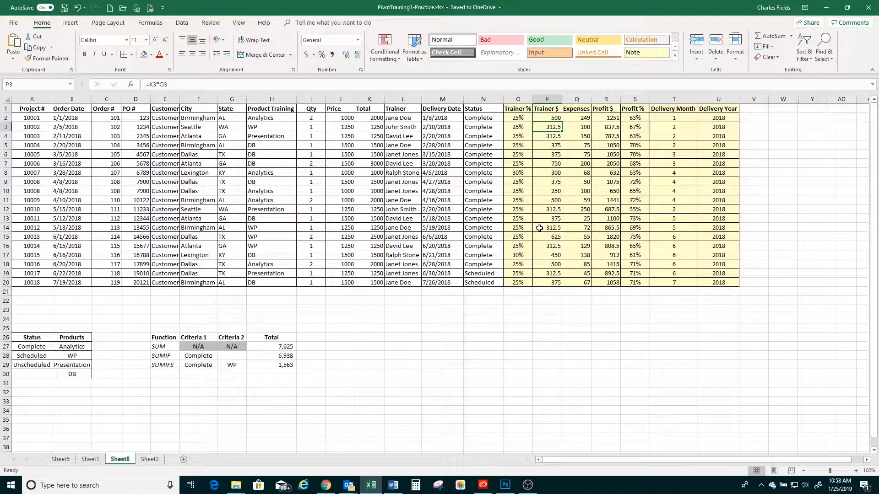
pyautogui.keyDown('ctrl'); pyautogui.moveTo(540, 228); pyautogui.dragTo(540, 242); pyautogui.keyUp('ctrl')
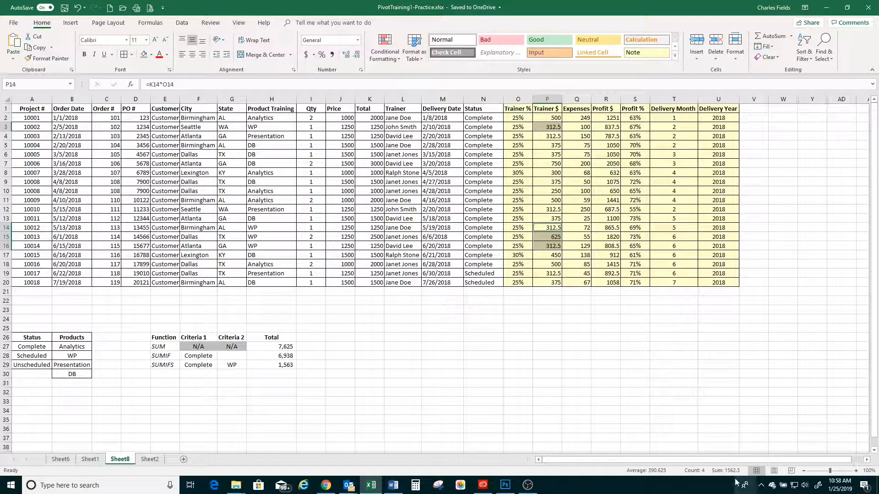